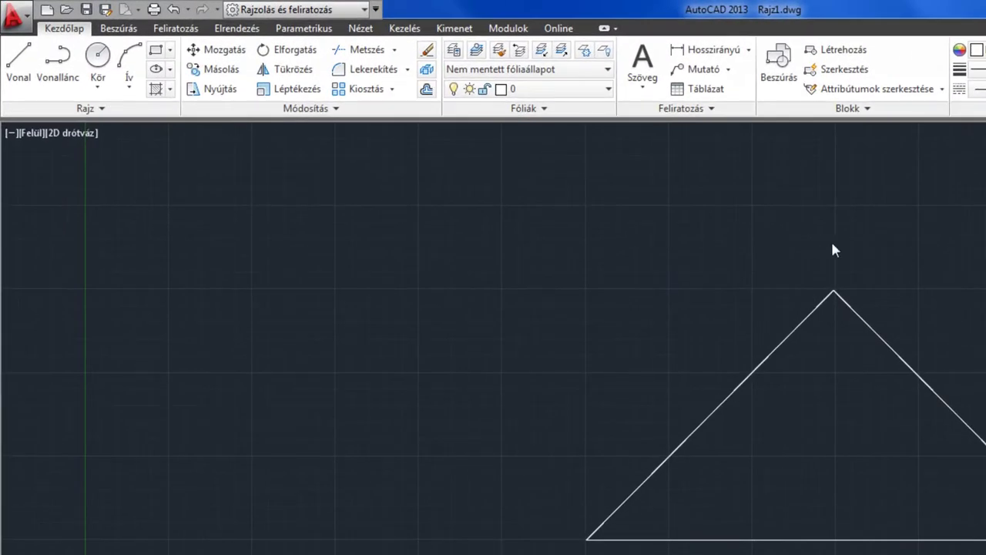
Draw a 2-point circle from the lower-left corner to the apex, then delete it.
click(105, 93)
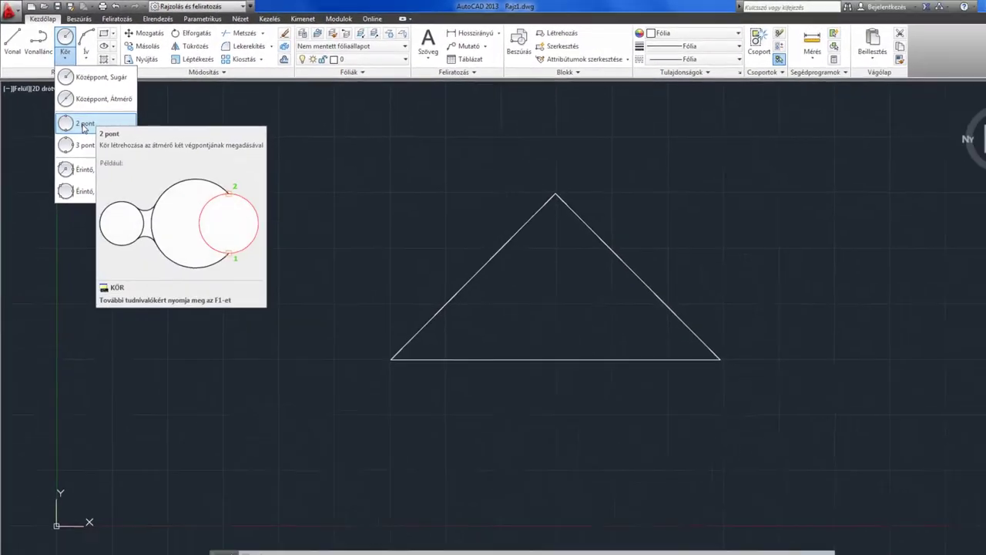
click(79, 119)
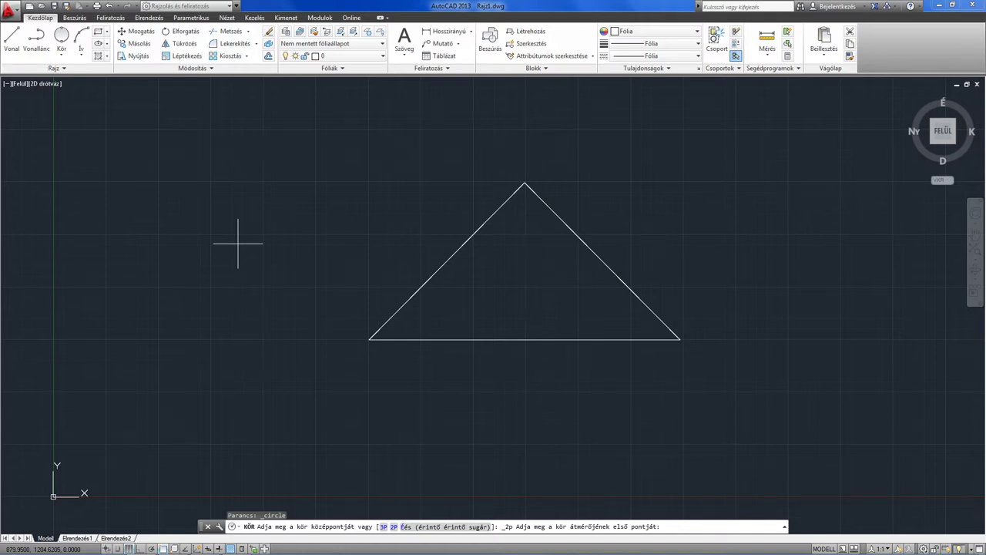
click(369, 339)
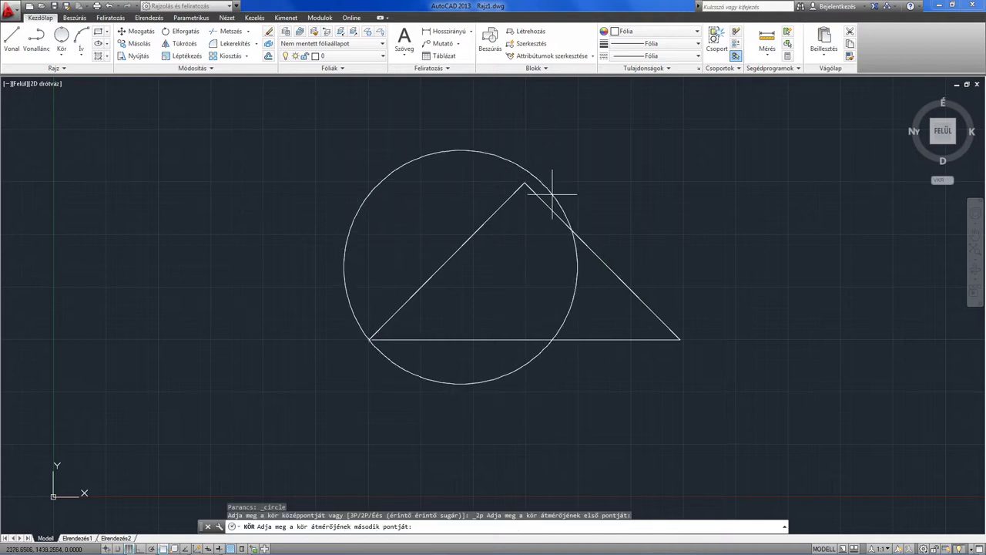
click(525, 183)
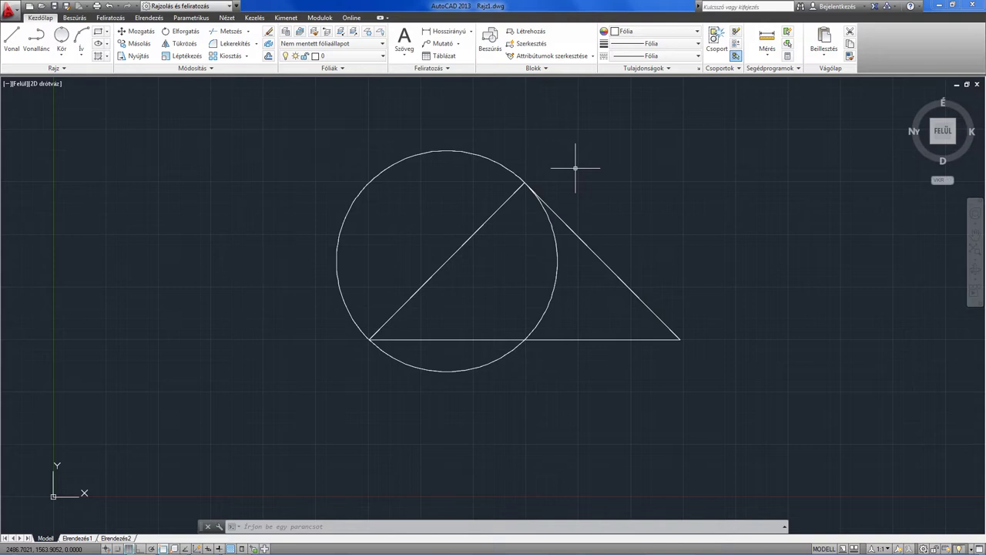
click(550, 300)
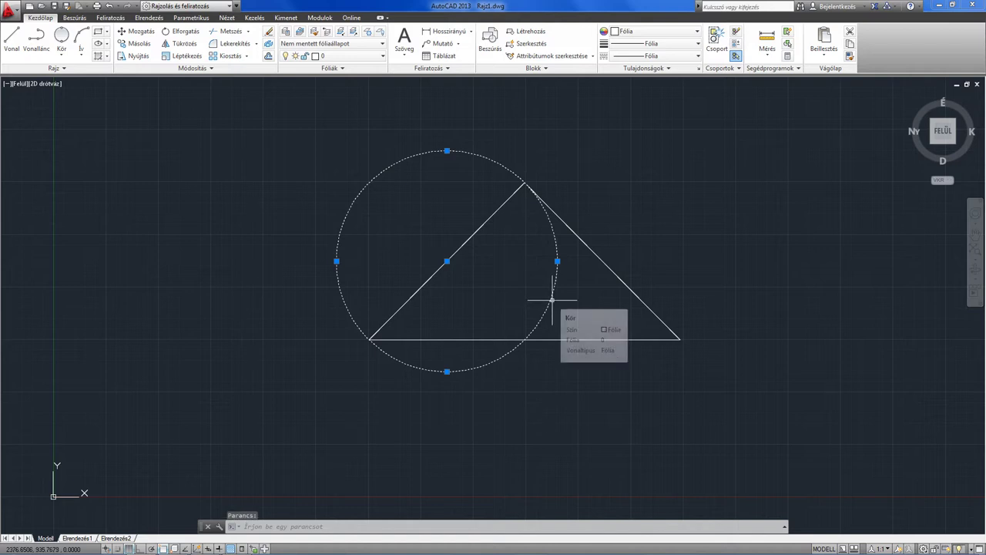
key(Delete)
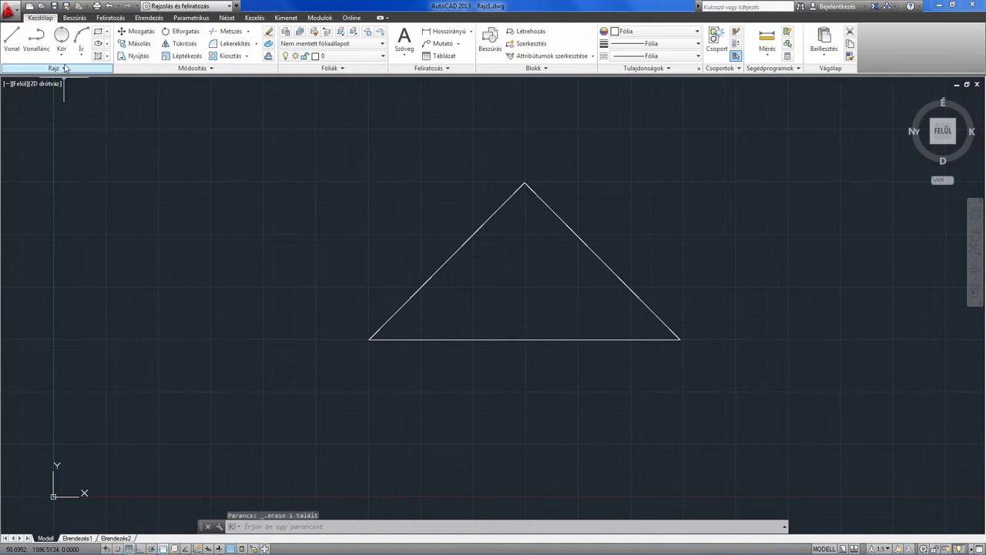
Draw a 3-point circle through the triangle's lower-left corner, apex and lower-right corner.
click(62, 56)
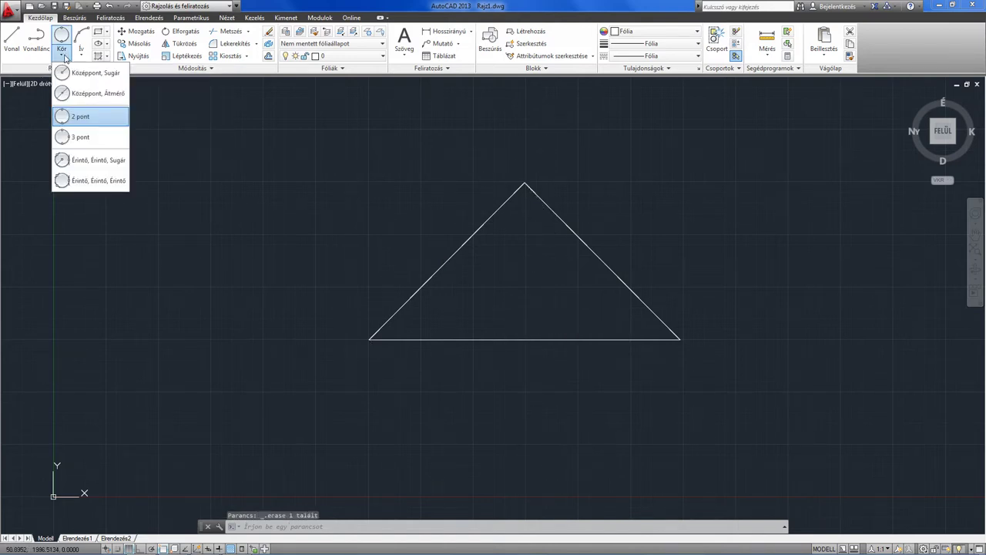
click(89, 137)
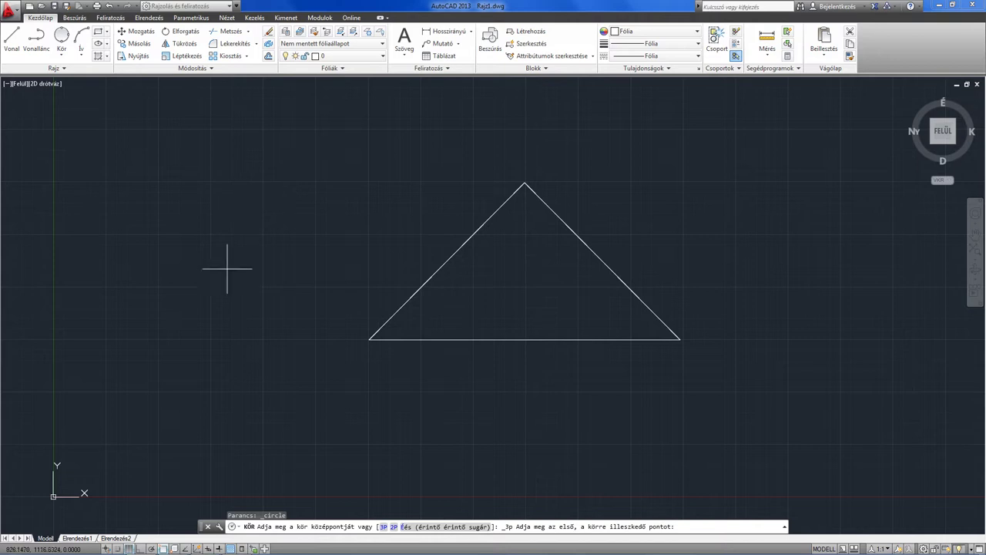
click(369, 339)
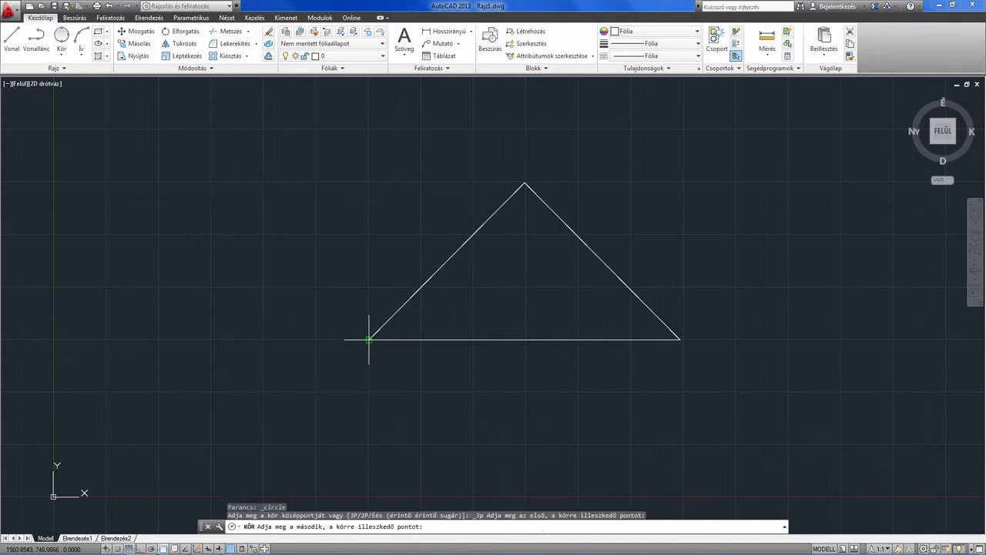
click(525, 184)
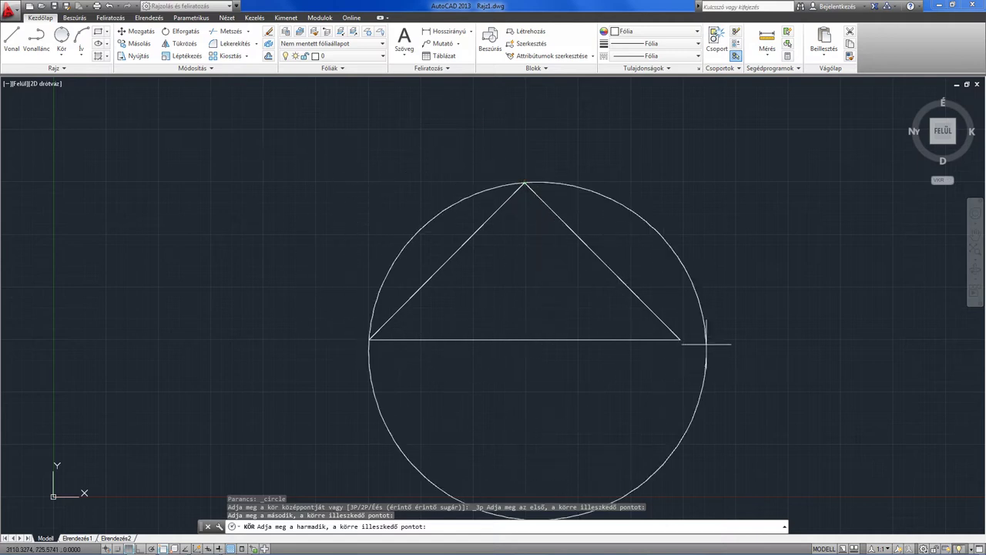
click(679, 339)
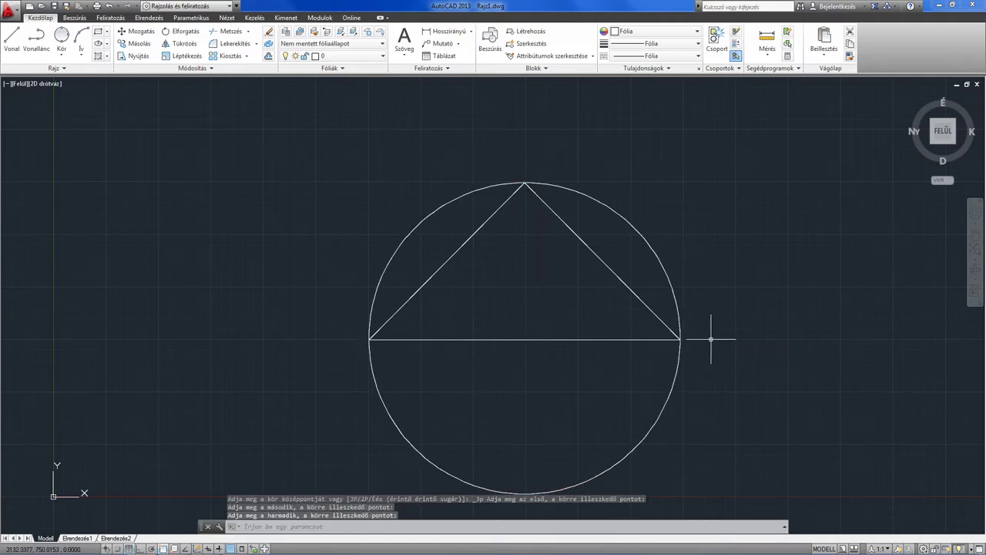
Recentre the view and select the circumscribed circle.
middle_drag(597, 390, 559, 355)
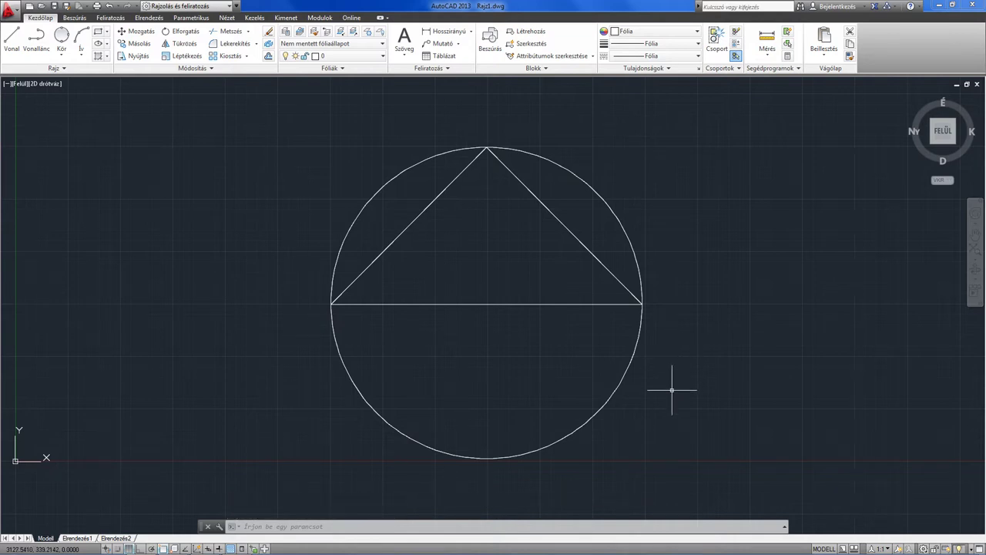
click(670, 390)
click(600, 356)
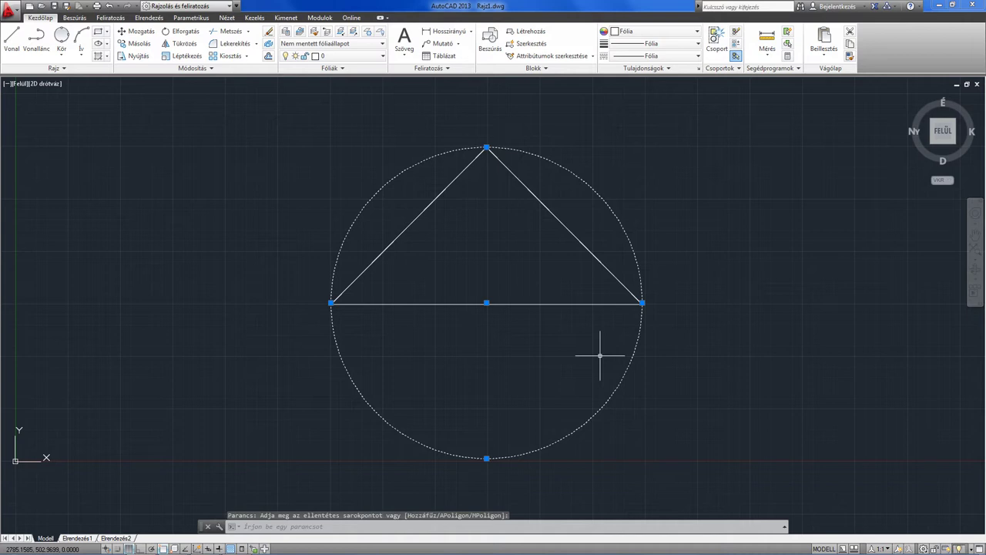
Delete the circumscribed circle and draw a radius-500 Tan, Tan, Radius circle touching both slanted sides.
key(Delete)
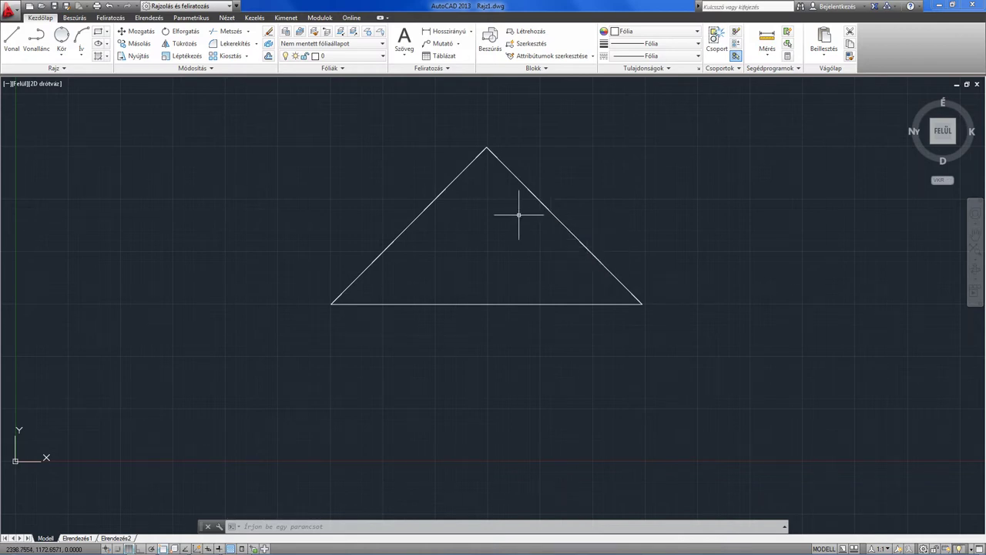
middle_drag(513, 213, 495, 249)
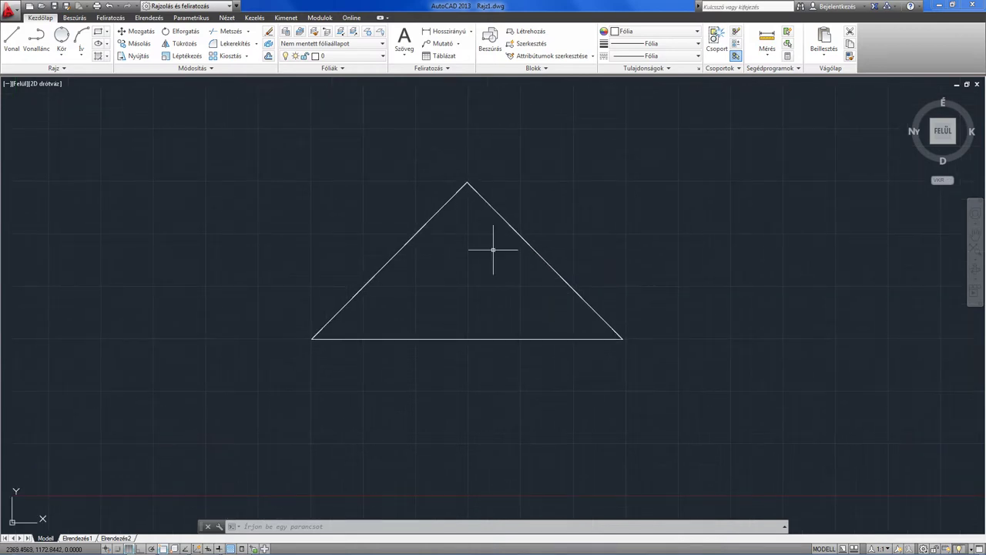
click(62, 54)
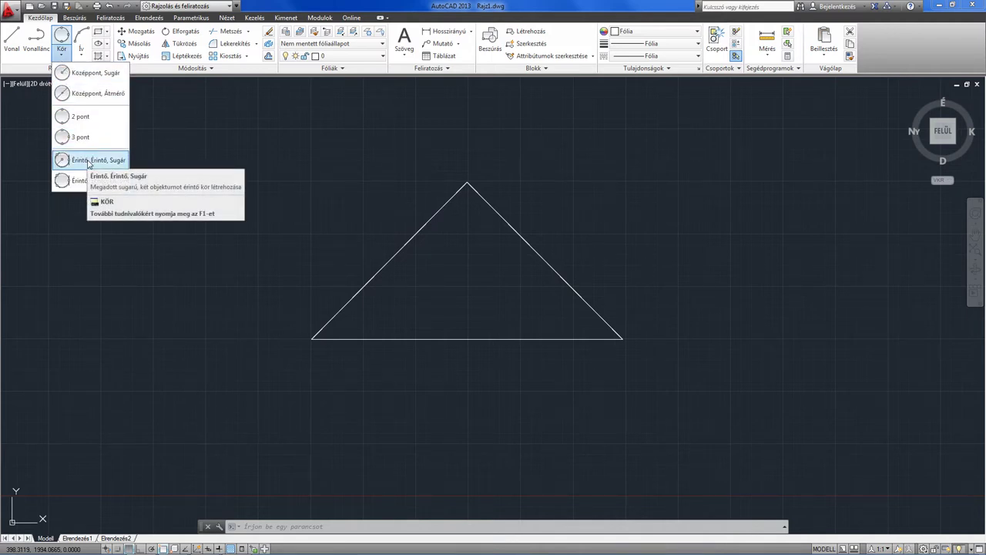
click(88, 161)
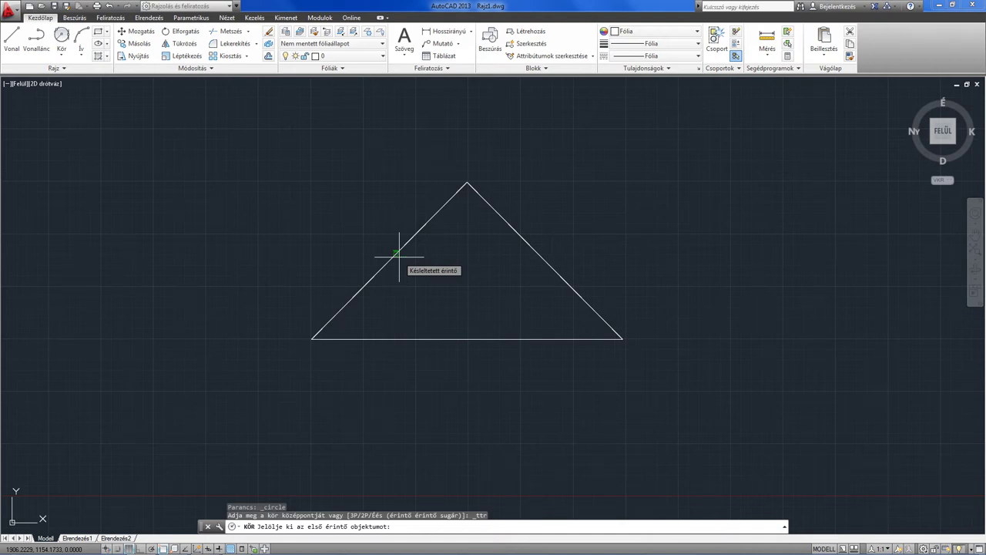
click(438, 210)
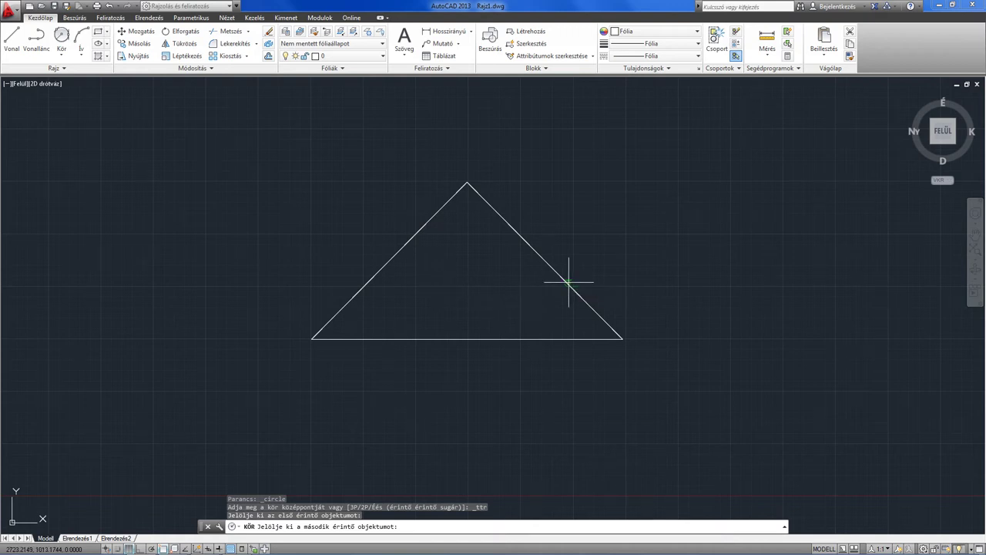
click(568, 282)
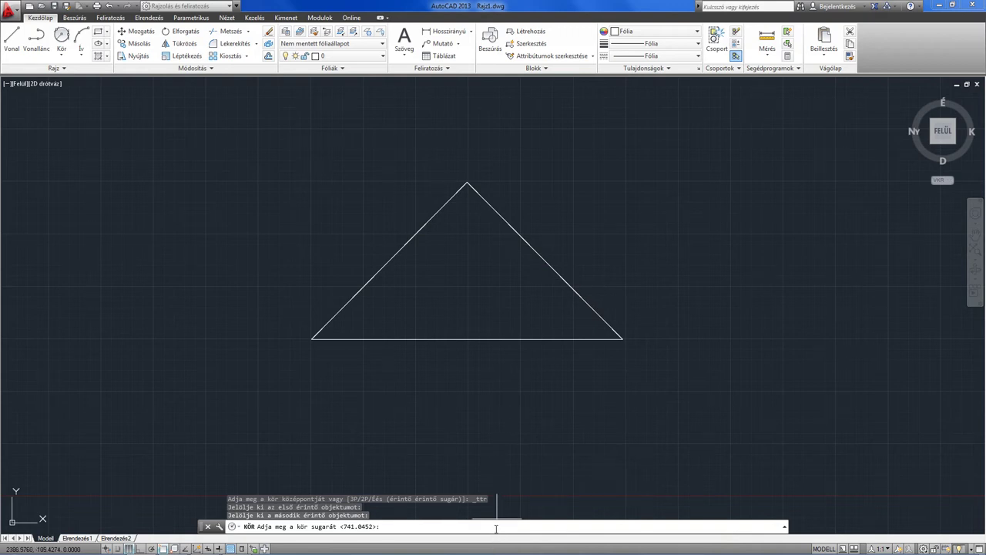
text(50)
text(0)
key(Return)
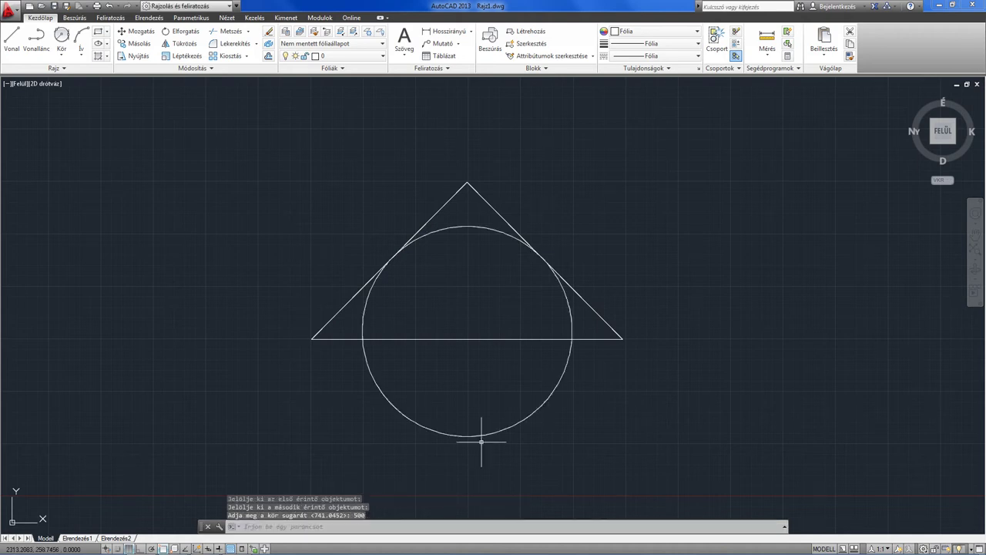
Pan and zoom out to leave room around the drawing.
middle_drag(499, 401, 466, 394)
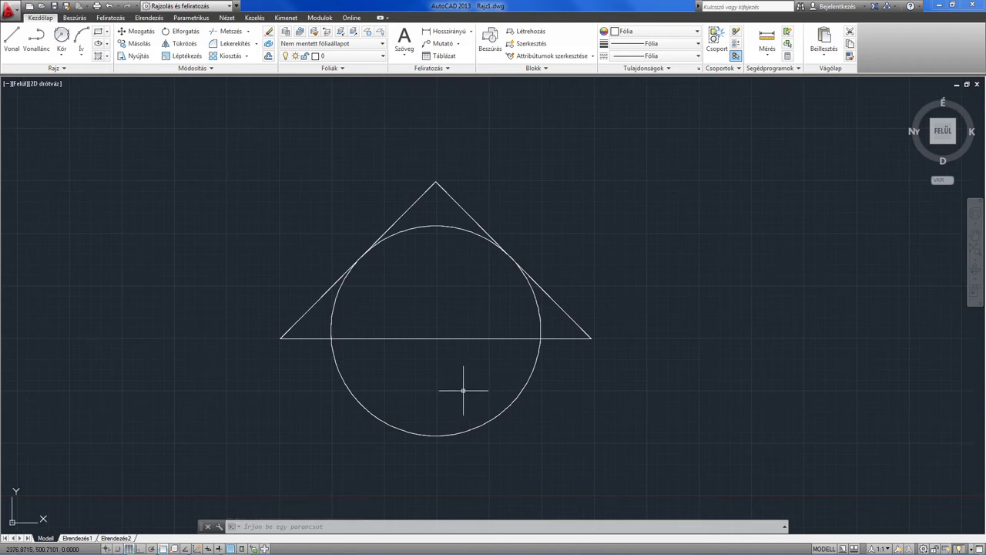
scroll(466, 393, down, 2)
middle_drag(541, 288, 503, 304)
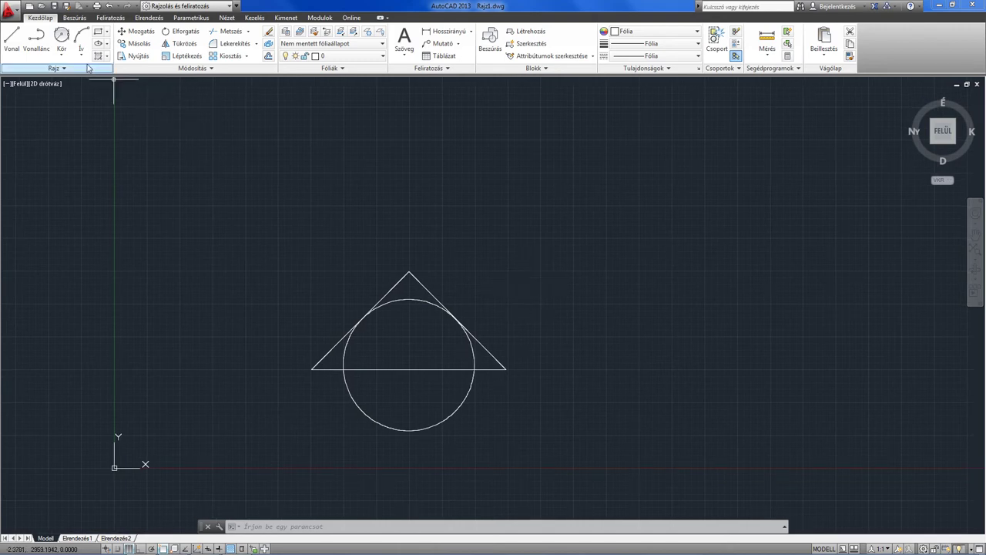
Draw two Center, Radius circles: a smaller one above the triangle and a larger one to its right.
click(61, 55)
click(79, 70)
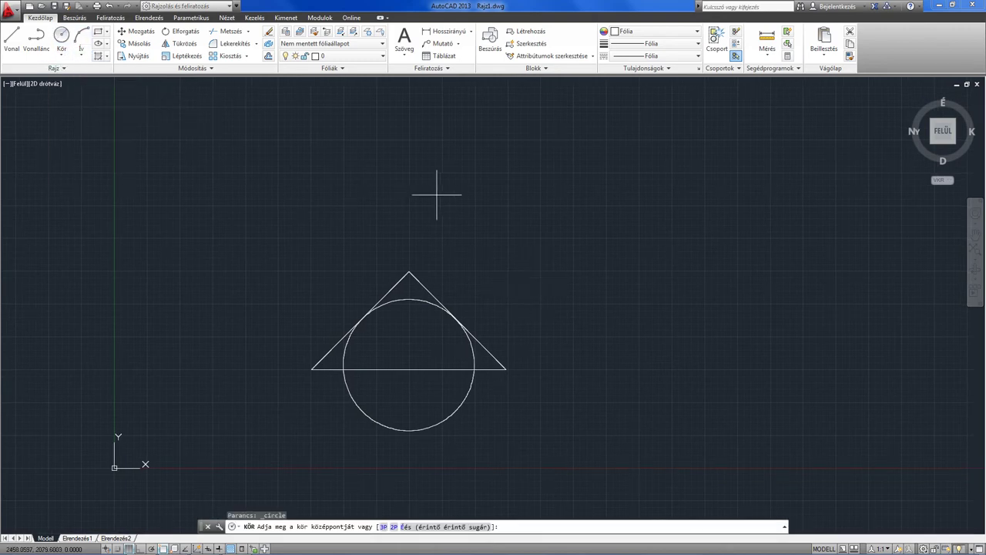
click(447, 156)
click(399, 152)
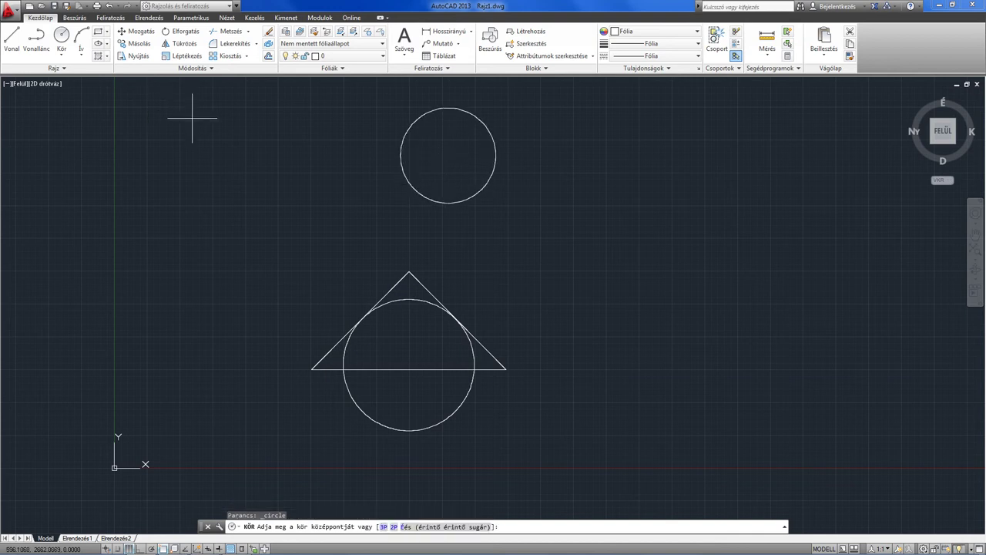
click(647, 274)
click(574, 292)
middle_drag(483, 291, 481, 300)
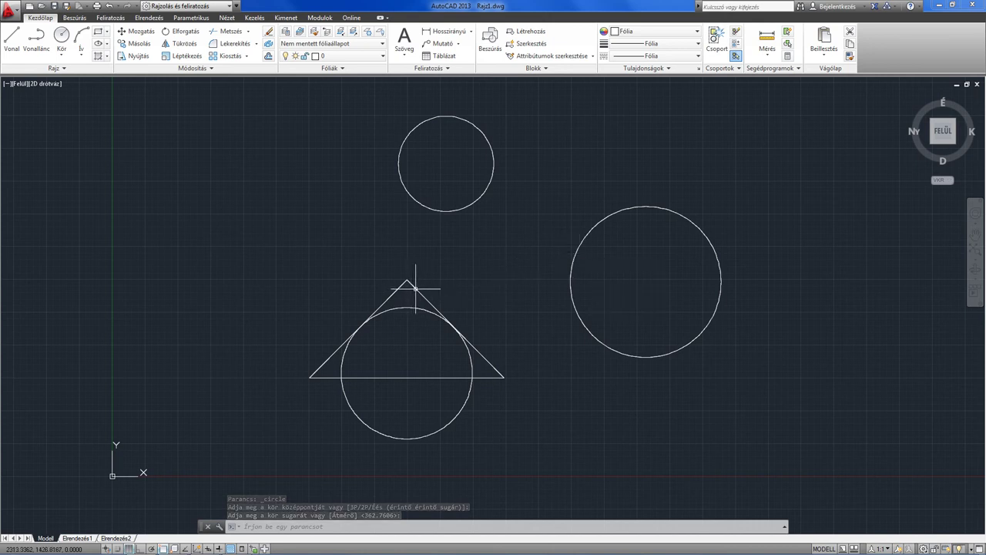
Draw a Tan, Tan, Tan circle against the top circle, the right-hand circle and the triangle's right side.
click(62, 54)
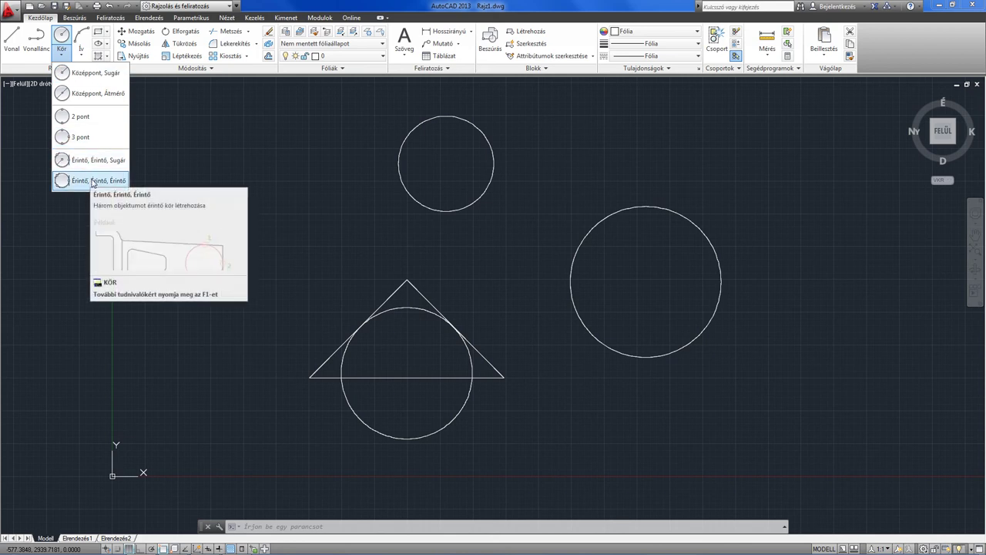
click(93, 181)
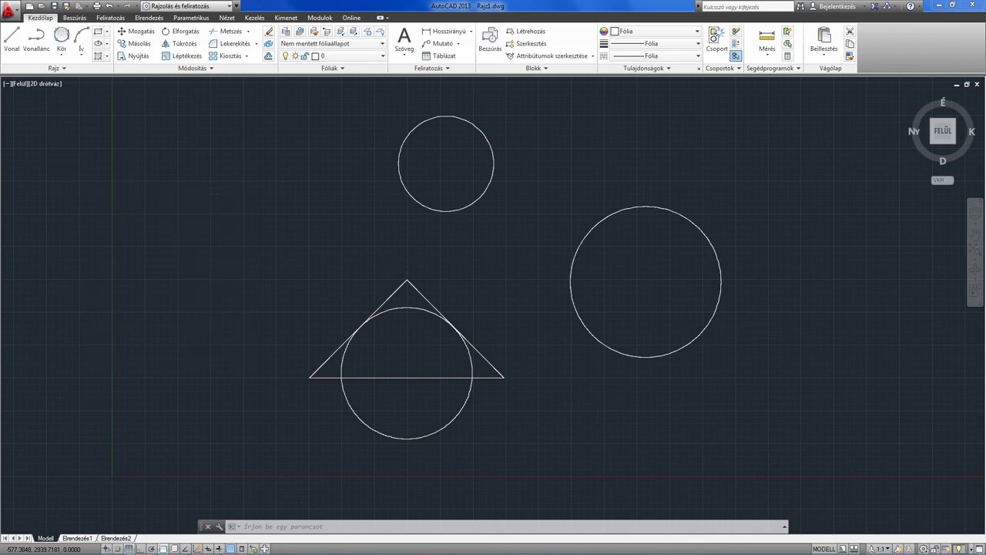
click(469, 207)
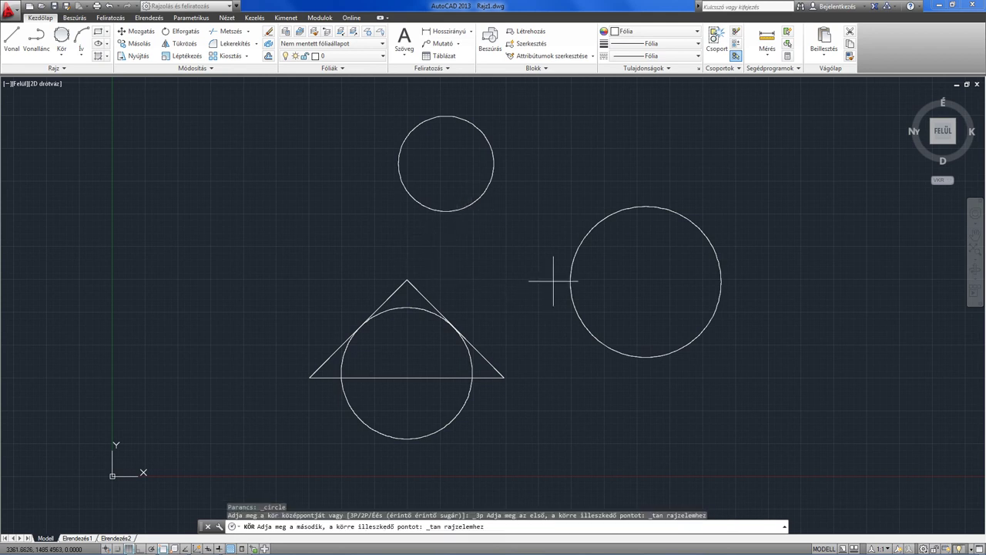
click(571, 267)
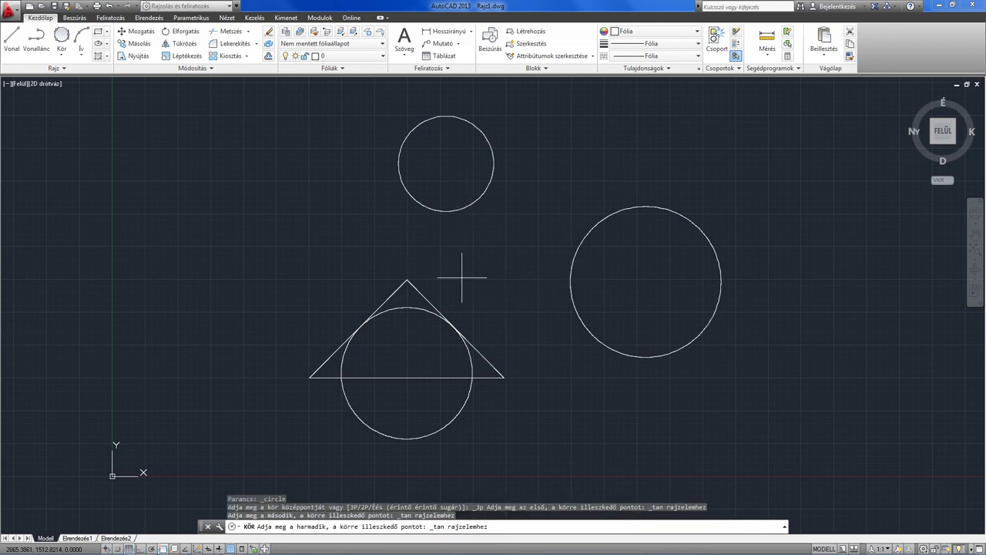
click(427, 294)
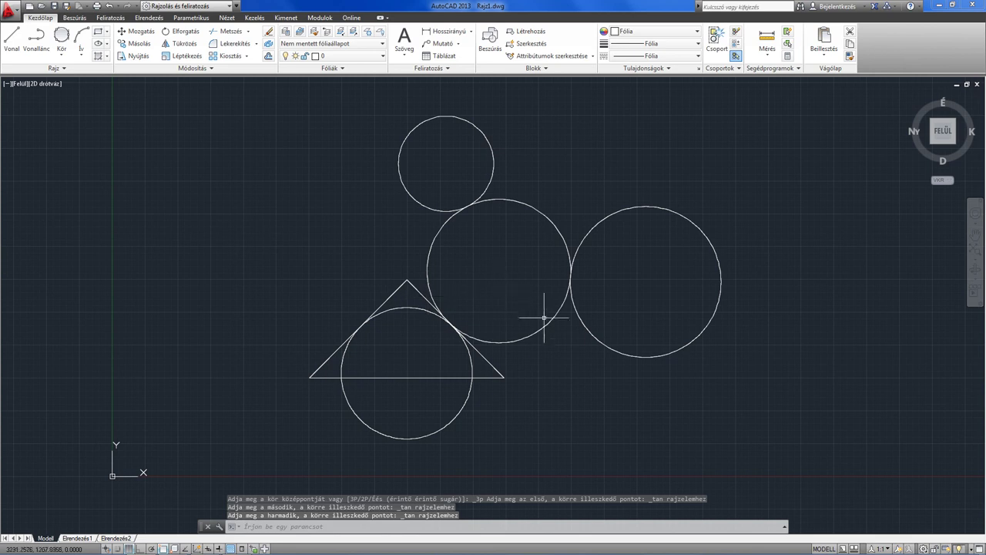